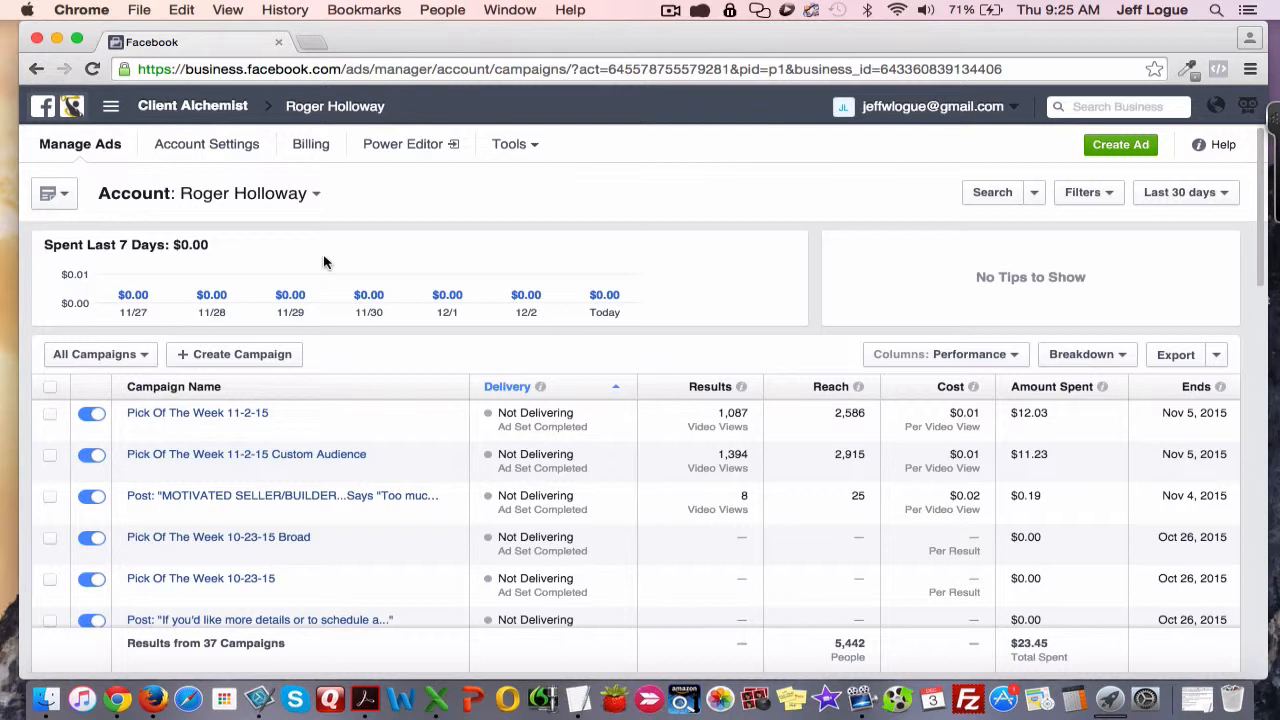
- Open the ad account's audiences and view the website traffic form for a new custom audience, closing it without creating one
left_click(512, 147)
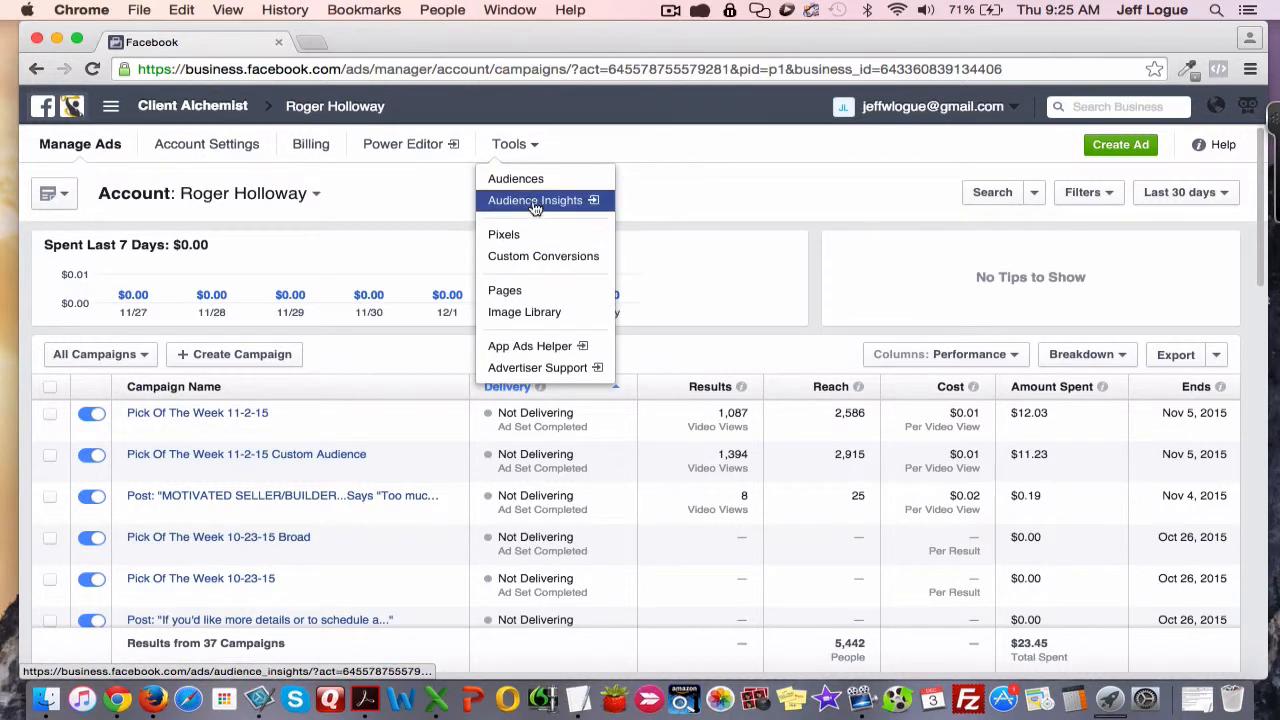
left_click(519, 182)
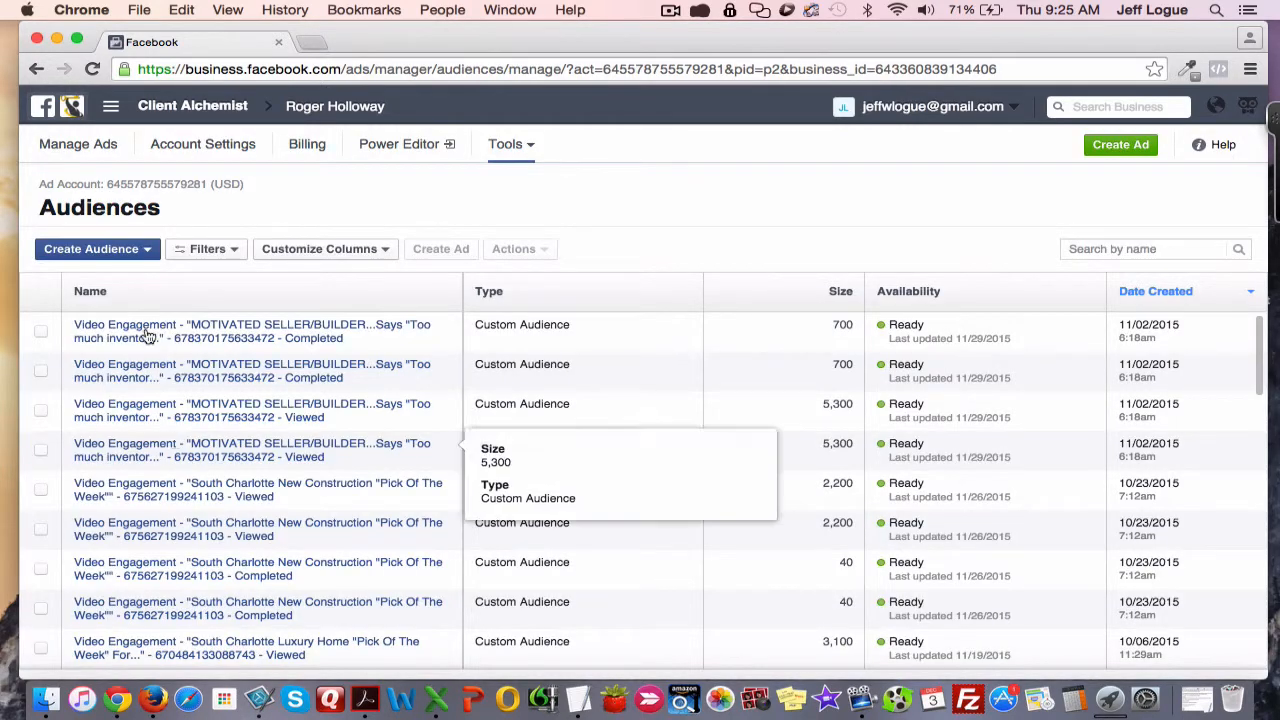
left_click(141, 252)
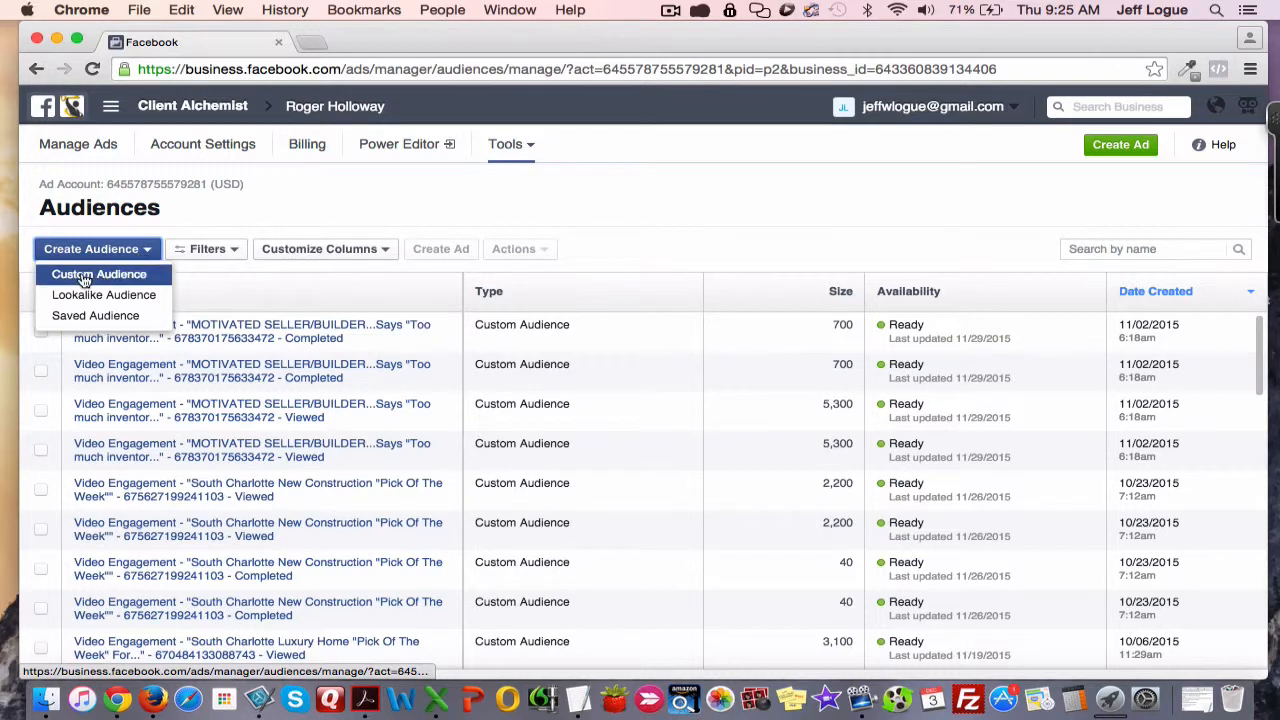
left_click(100, 276)
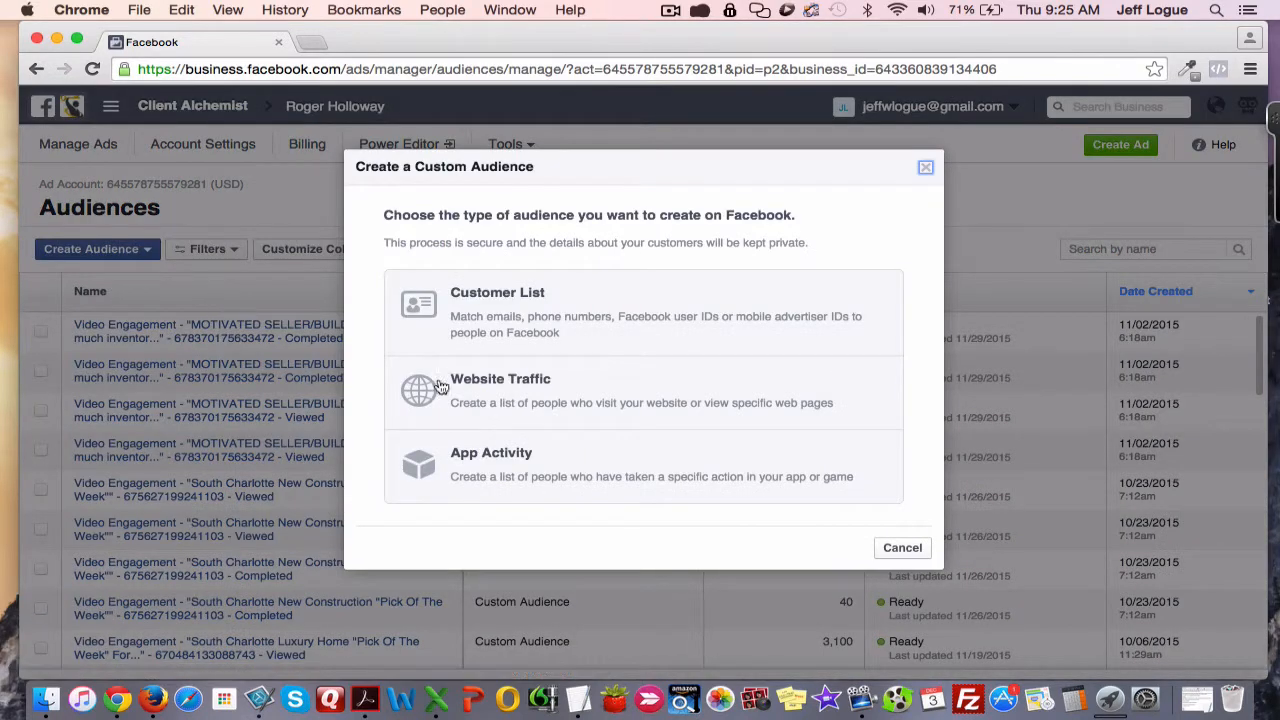
left_click(524, 390)
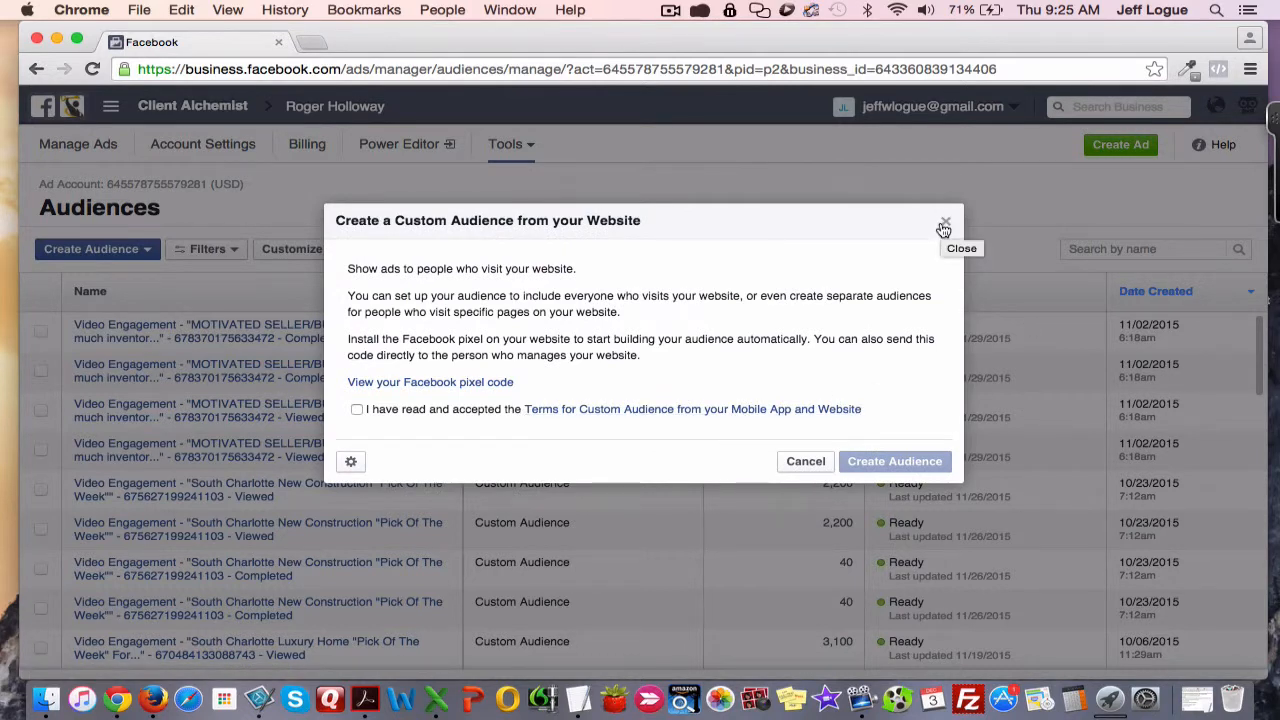
left_click(944, 226)
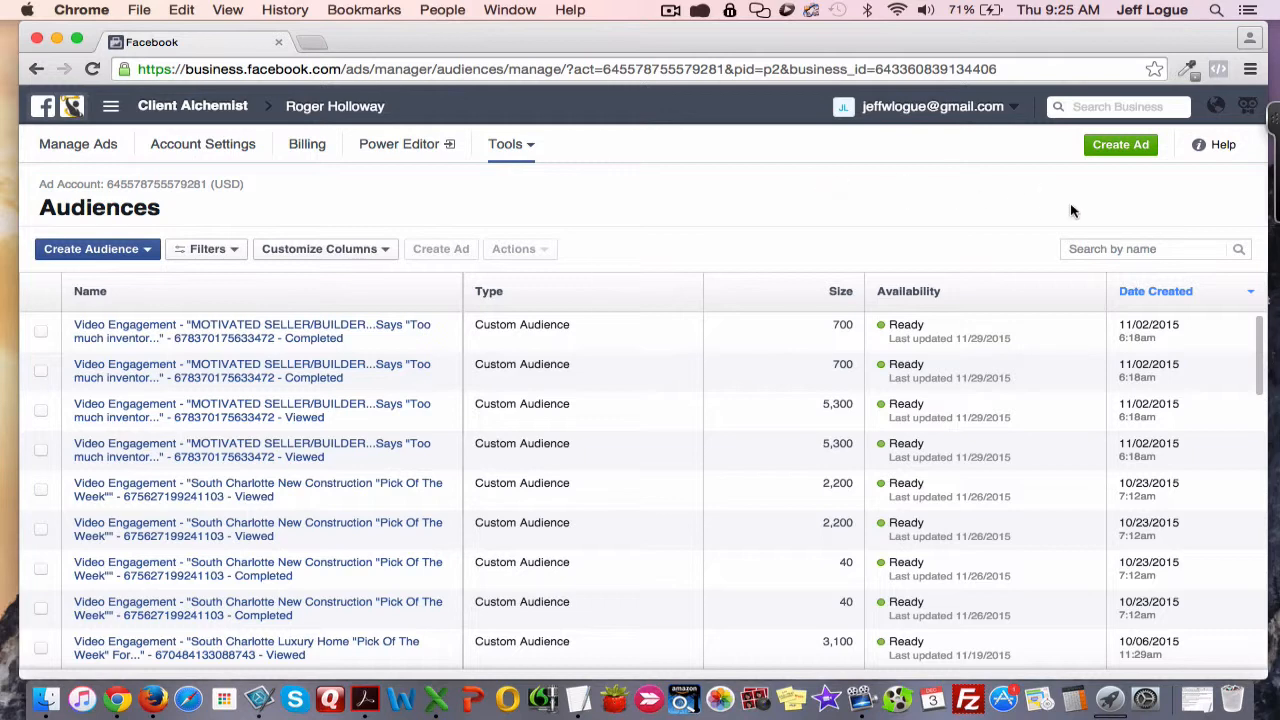
- Start a new ad with the objective of increasing website conversions and promote the first suggested URL
left_click(1123, 149)
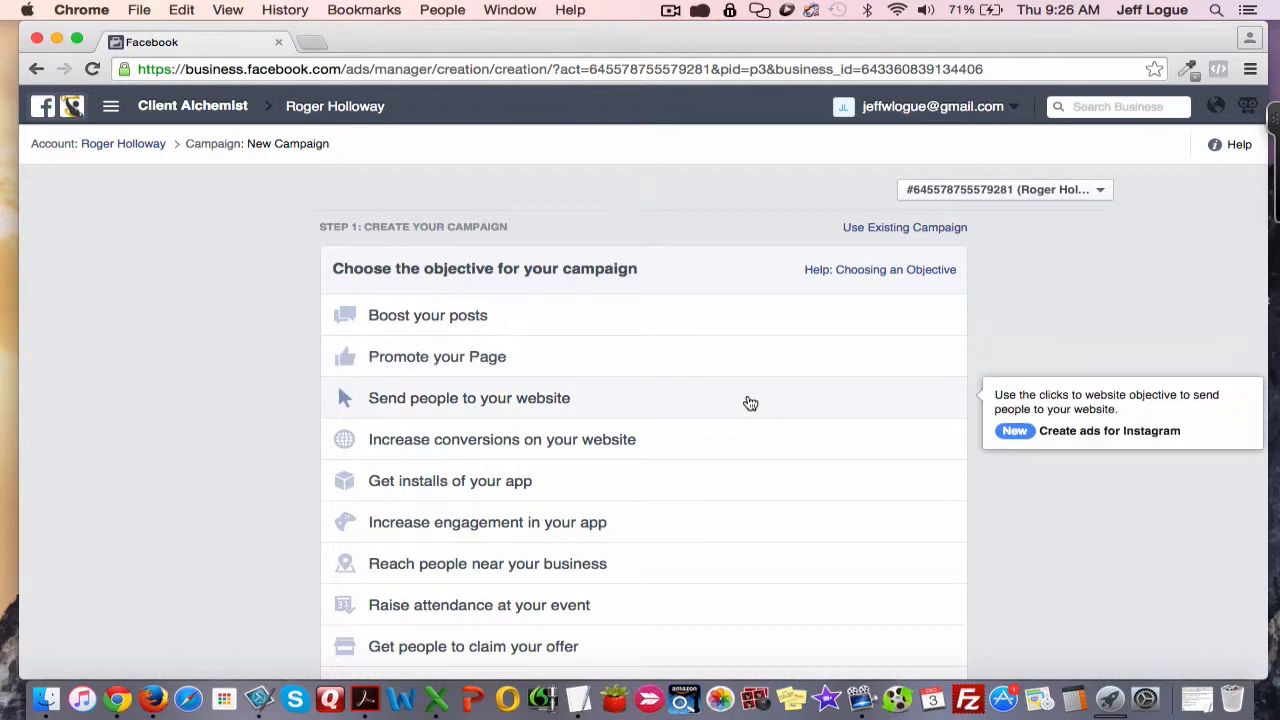
scroll(740, 405, "down", 1)
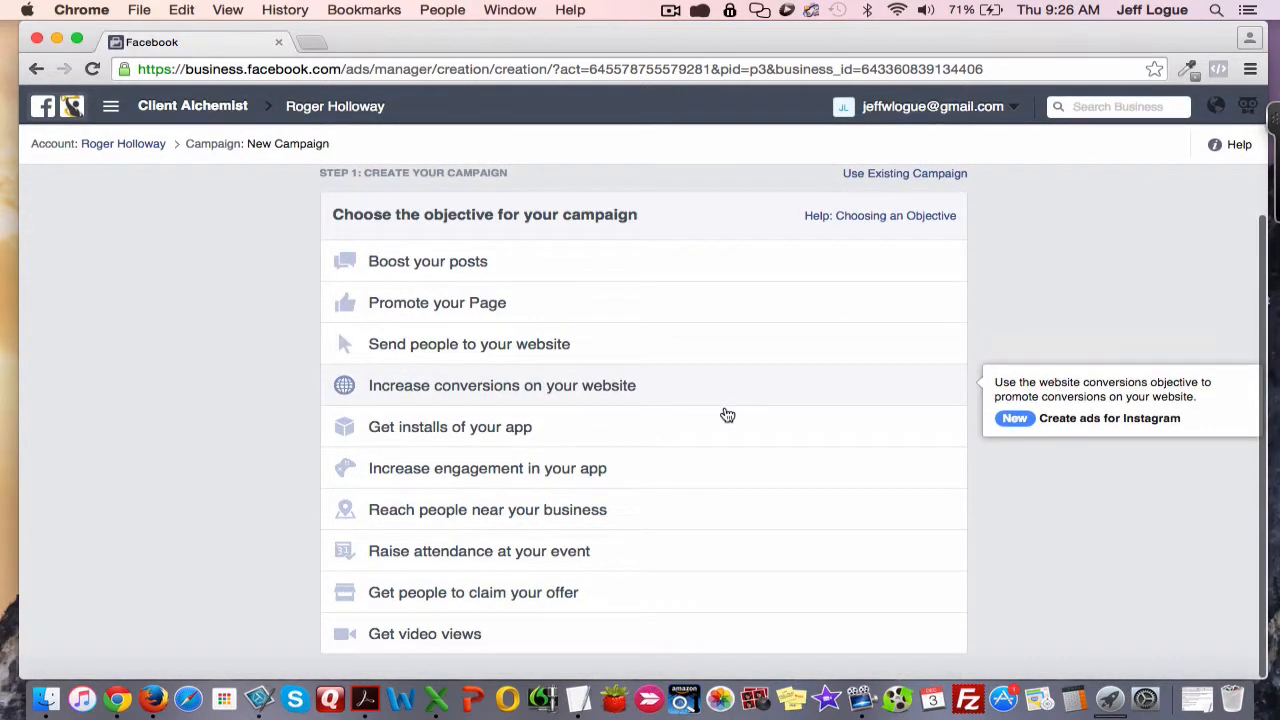
left_click(553, 388)
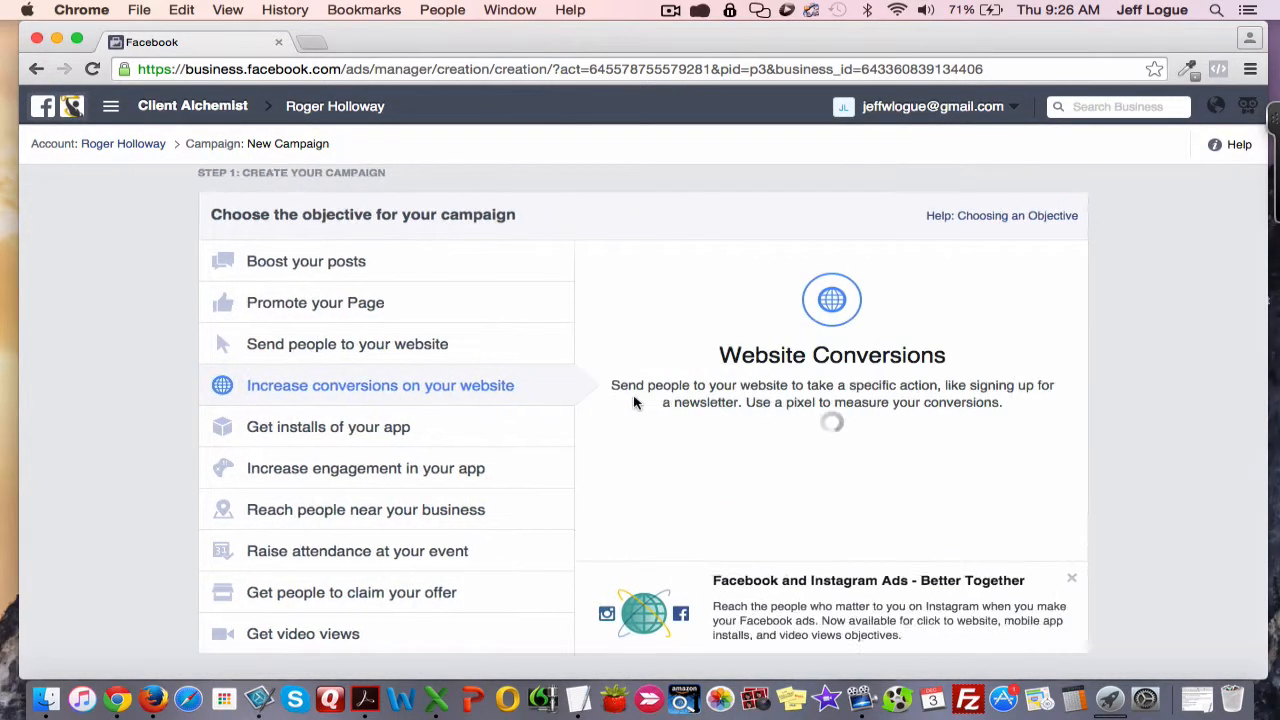
left_click(703, 445)
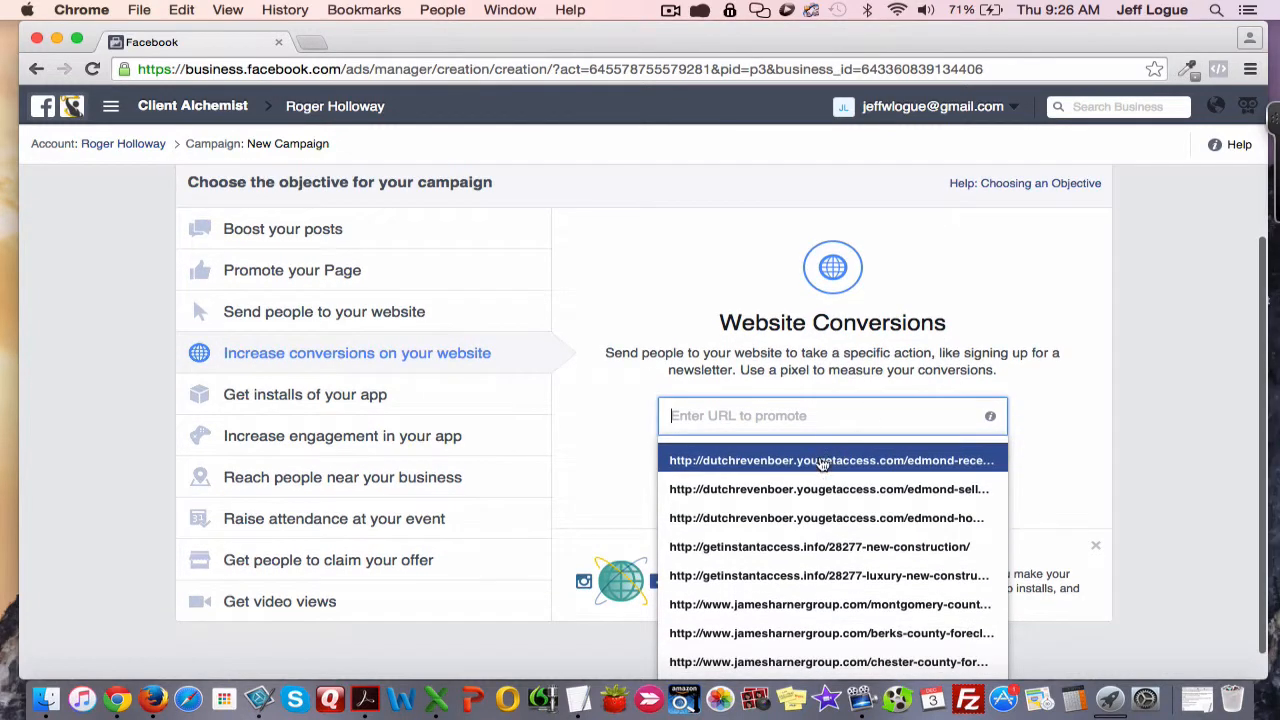
left_click(820, 458)
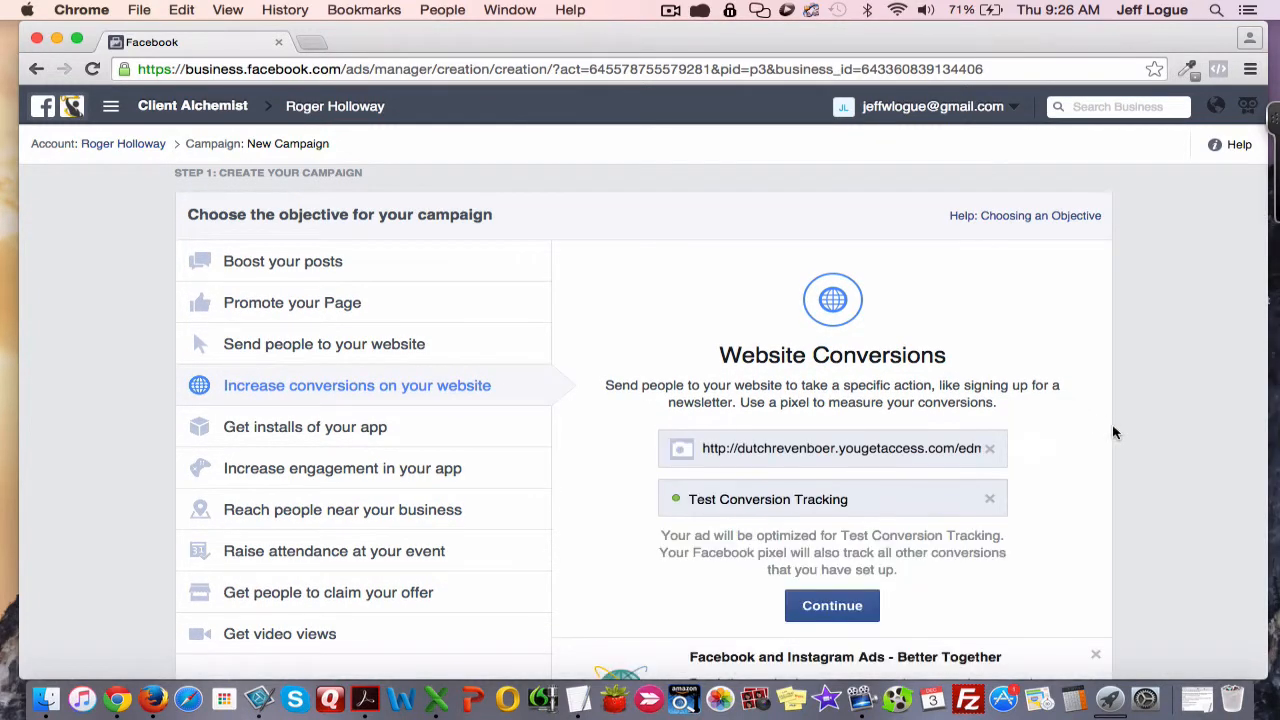
- Replace the Test Conversion Tracking event with the Lead conversion event
scroll(1000, 430, "down", 2)
triple_click(887, 436)
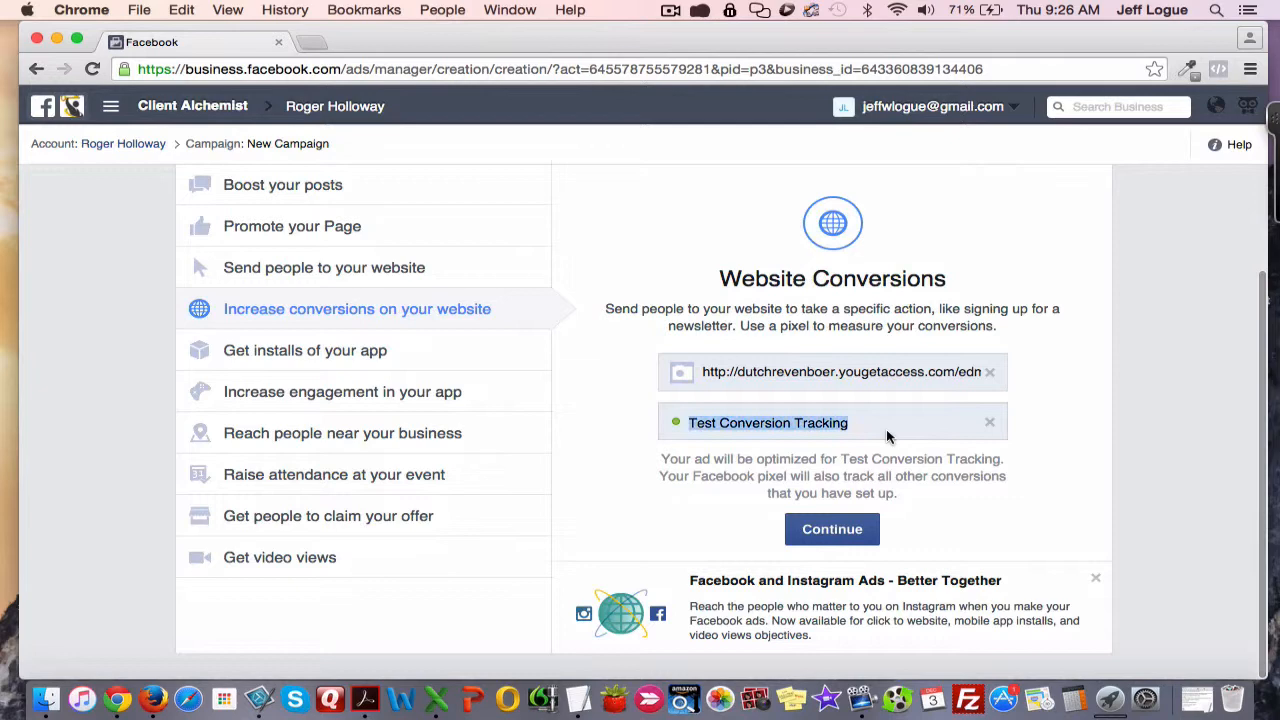
left_click(989, 422)
mouse_move(834, 466)
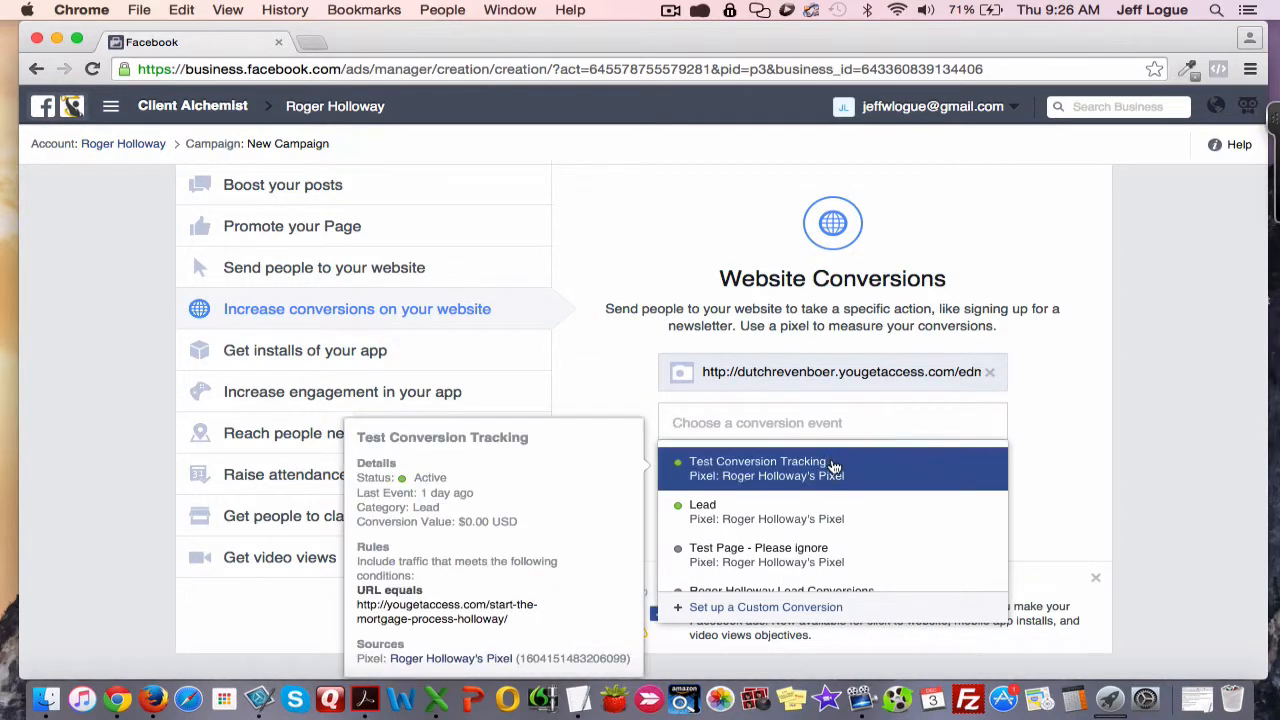
mouse_move(812, 508)
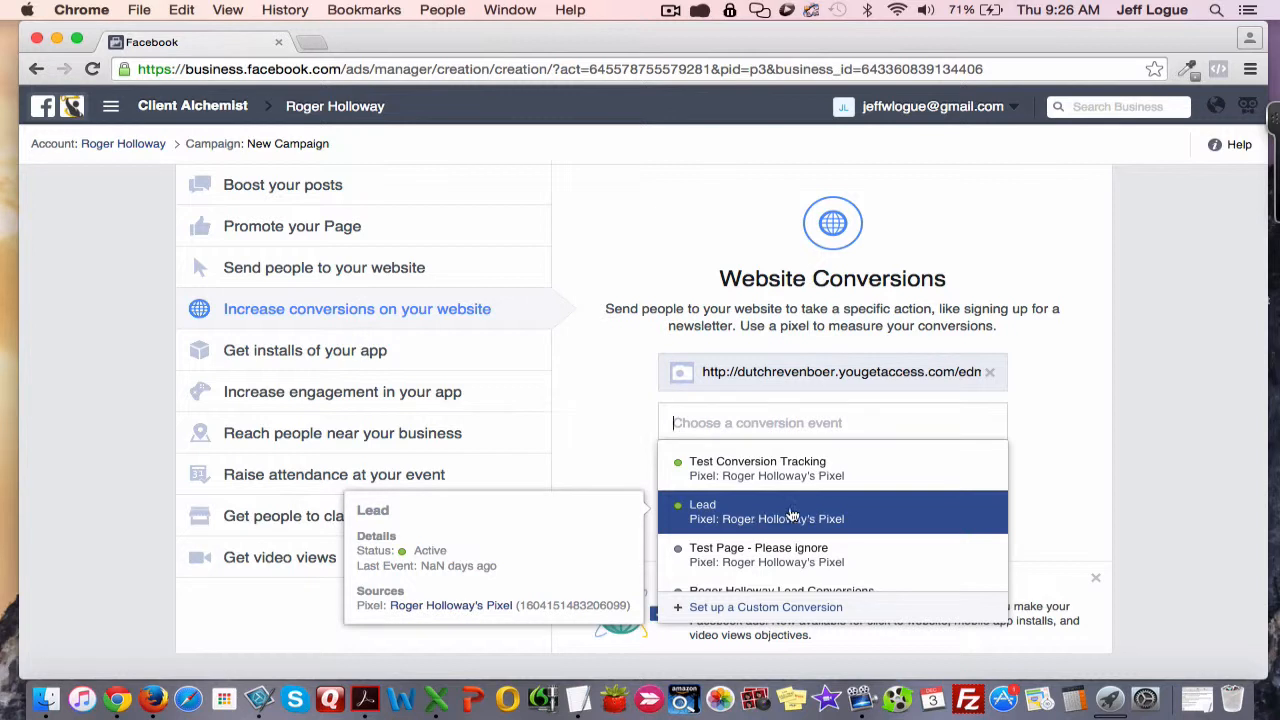
left_click(787, 508)
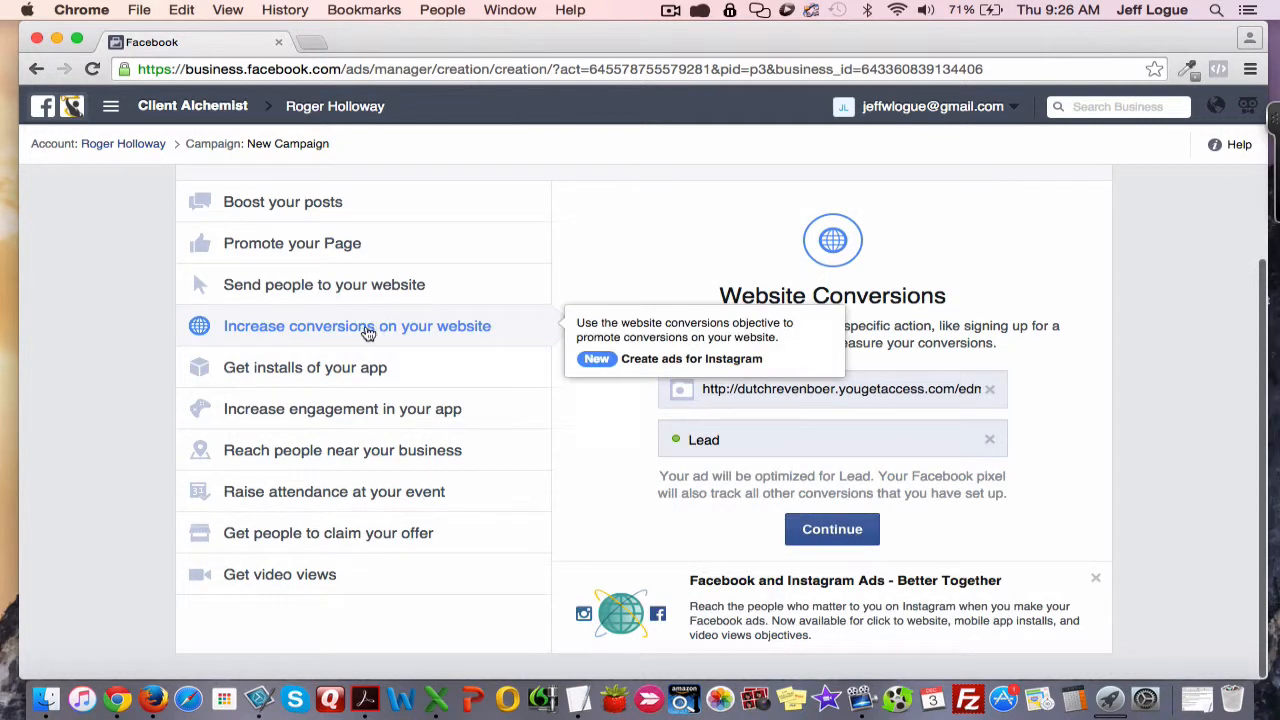
- Clear the conversion event, choose Lead again from the available events, and continue to the ad set
left_click(992, 443)
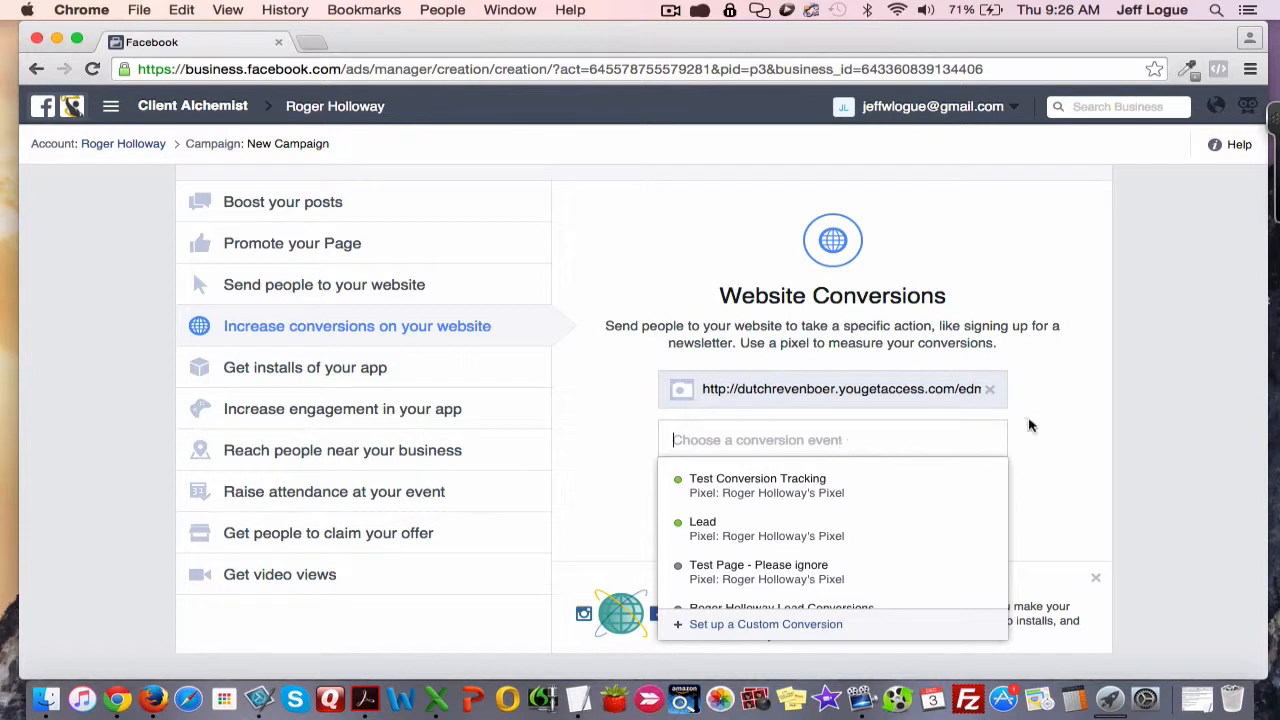
left_click(1064, 418)
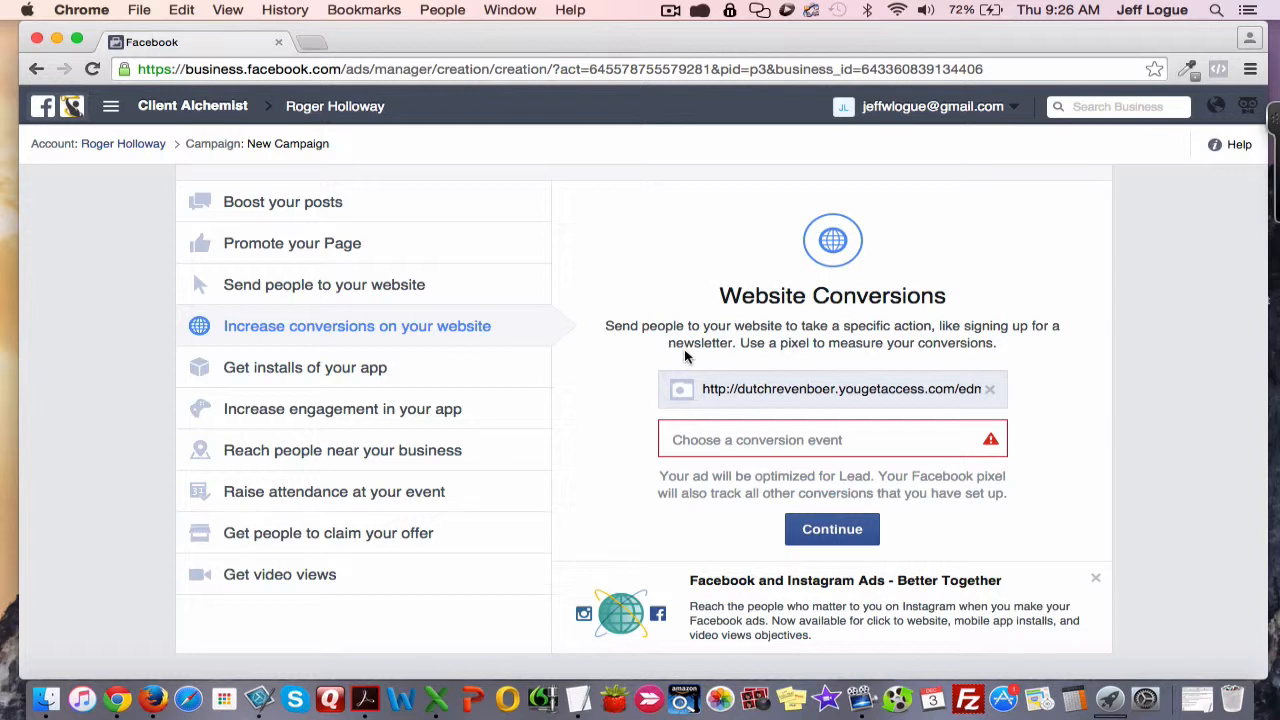
left_click(787, 440)
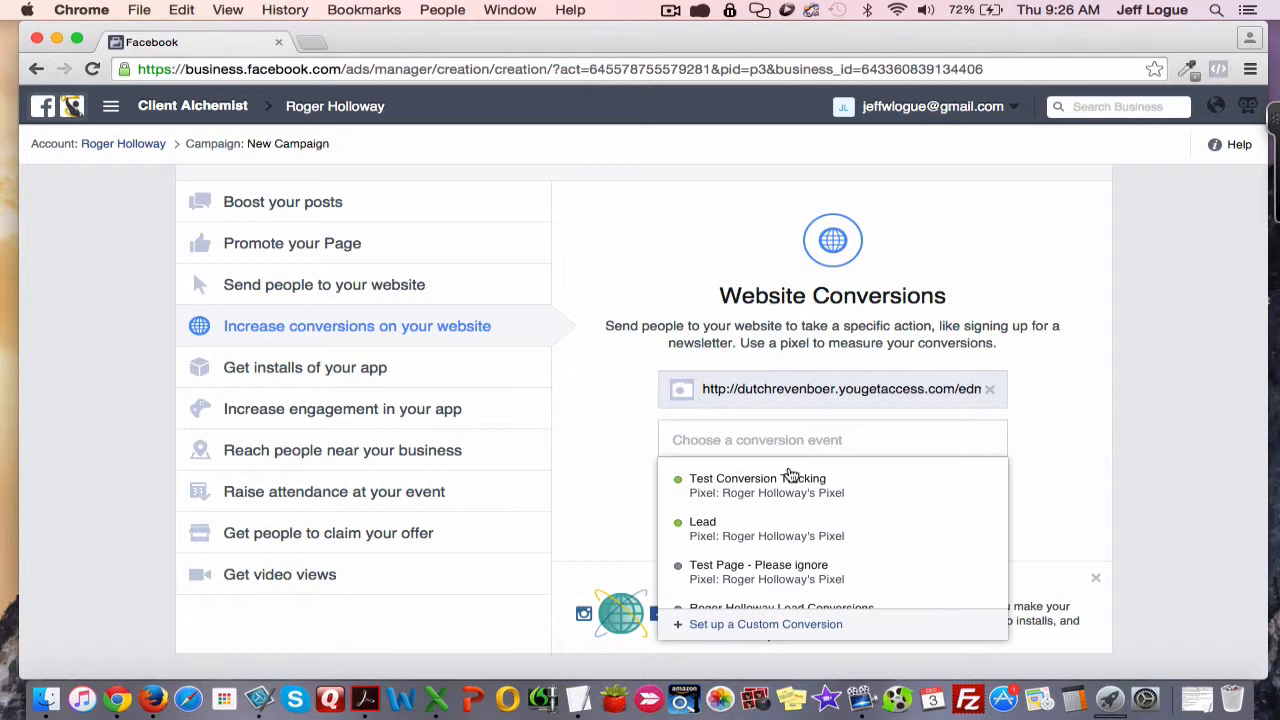
left_click(714, 527)
left_click(830, 529)
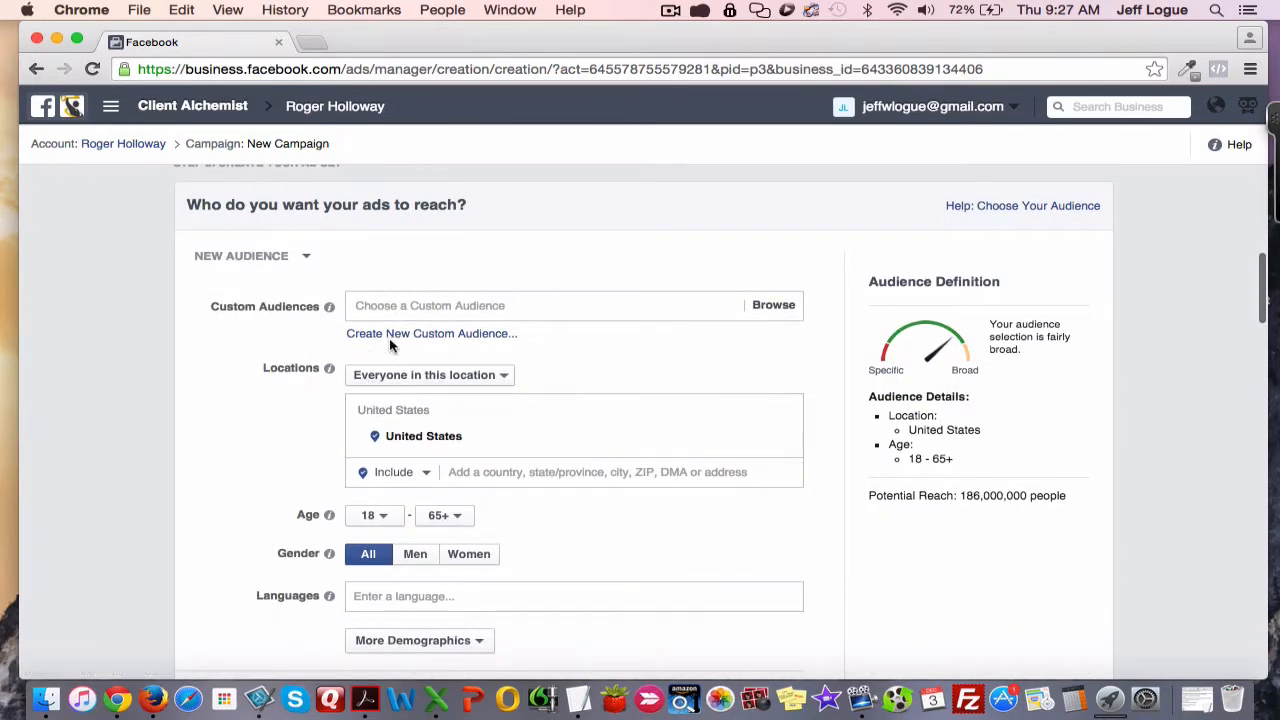
- Start a new custom audience based on website traffic and accept the custom audience terms
left_click(436, 336)
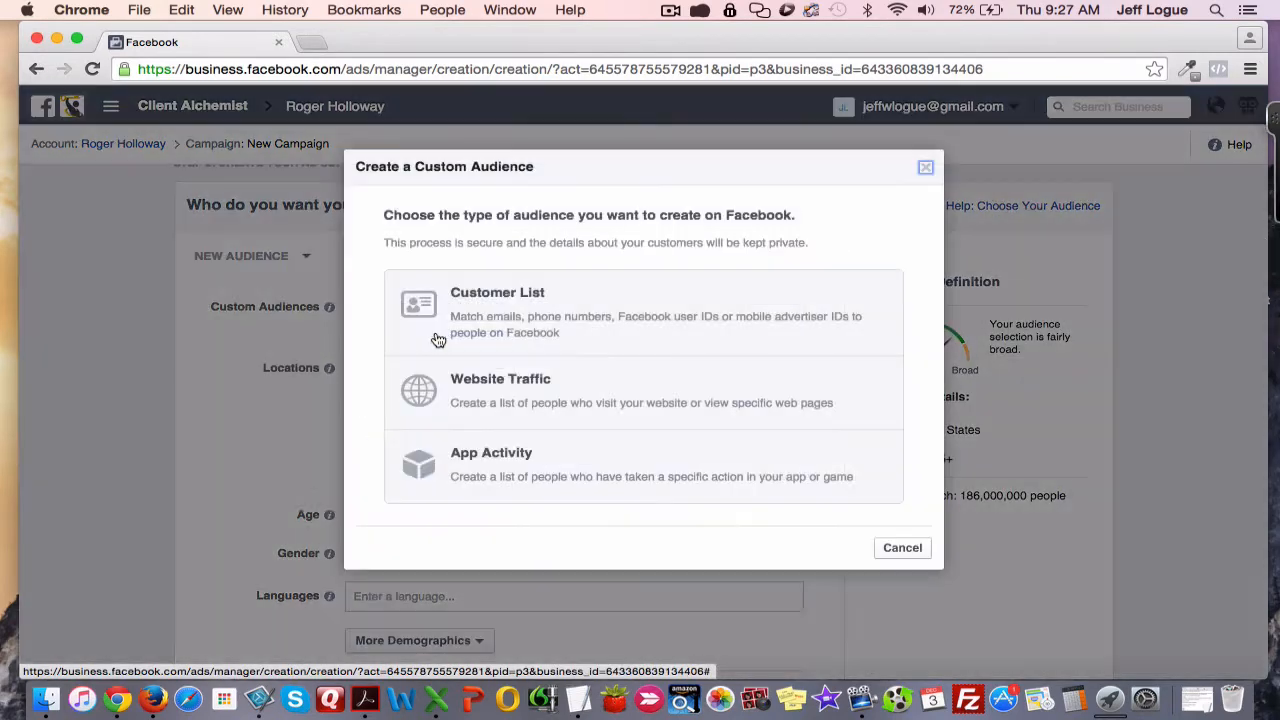
left_click(925, 167)
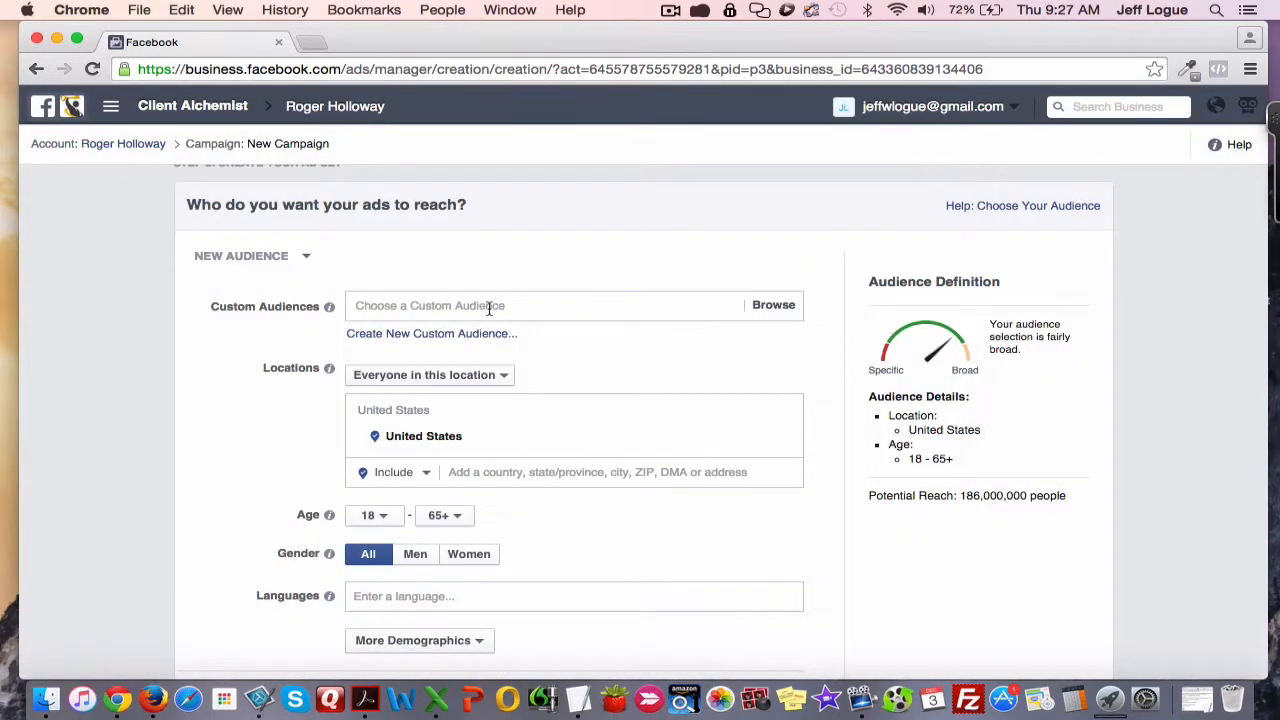
left_click(436, 334)
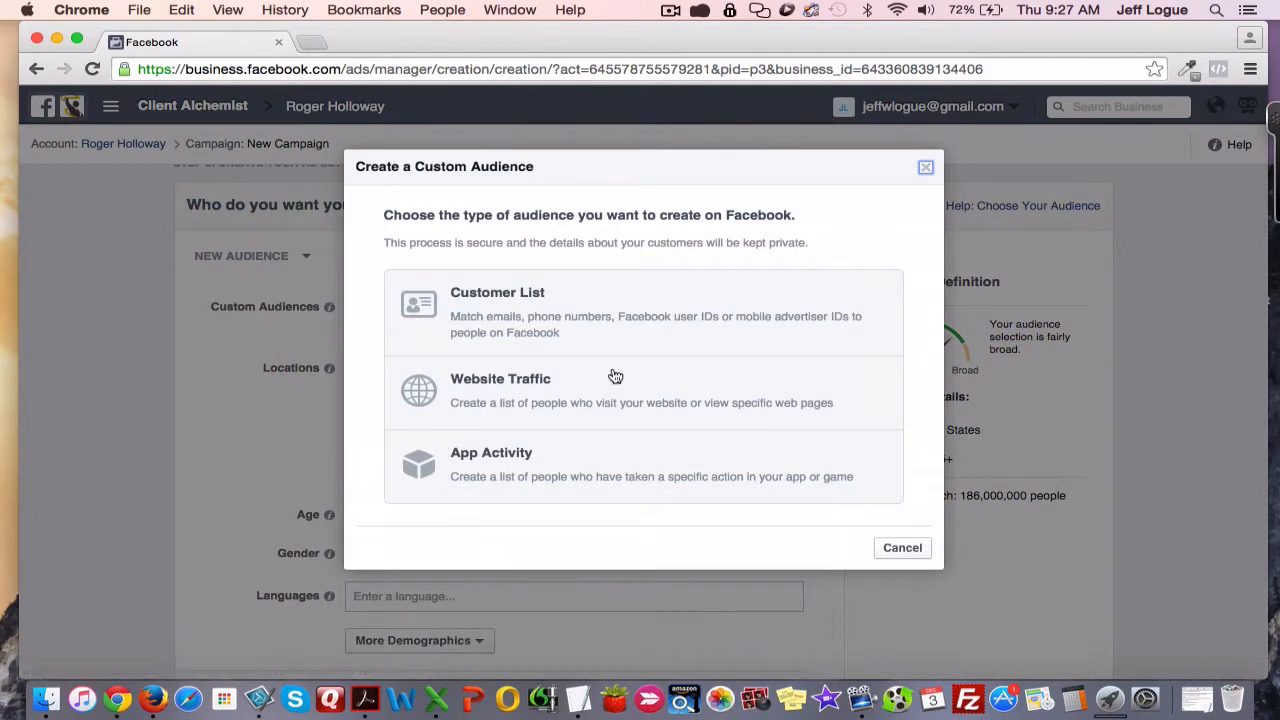
left_click(594, 397)
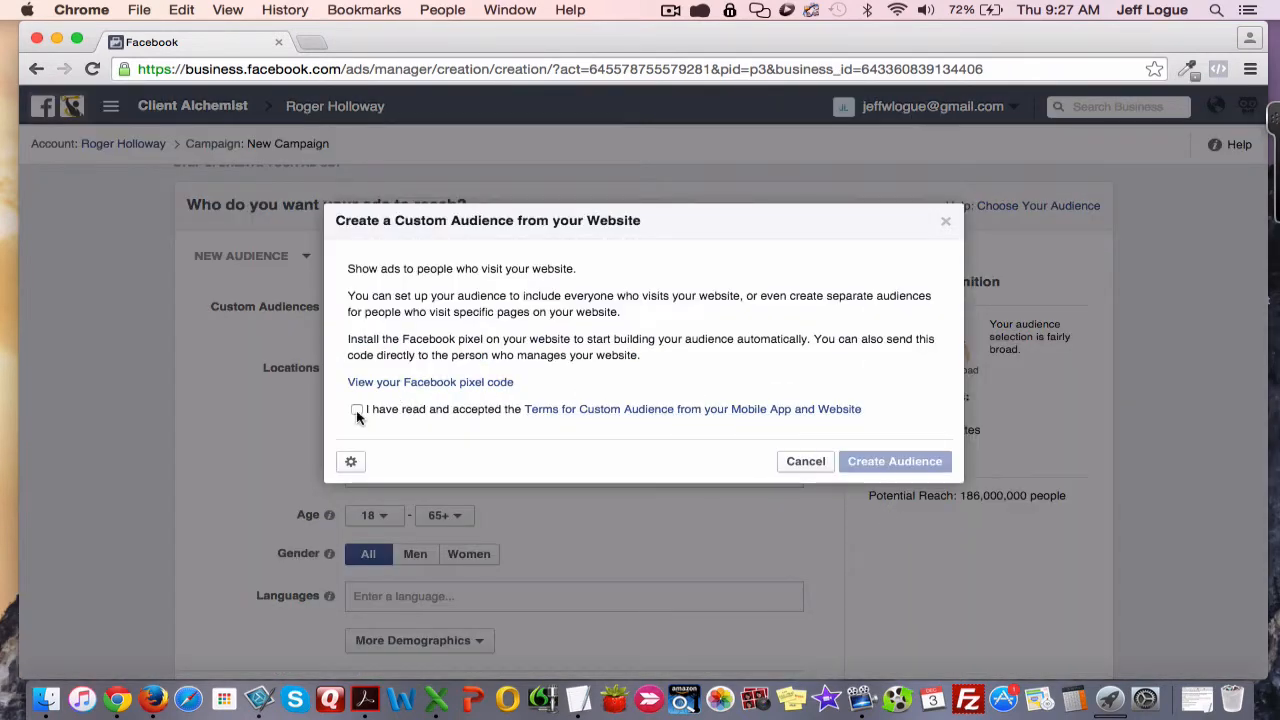
left_click(357, 411)
left_click(896, 463)
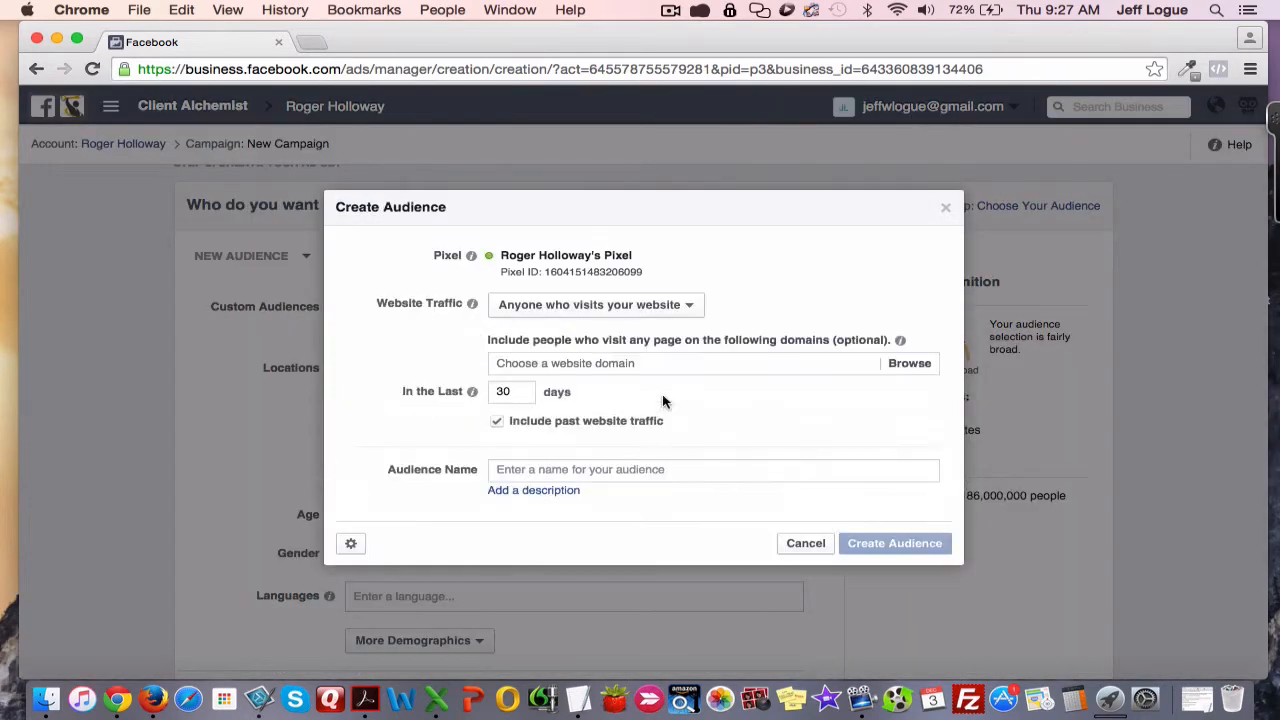
- Set the audience's time window to the last 180 days and review the website traffic options
left_click(520, 388)
key("BackSpace")
key("BackSpace")
type("180")
left_click(634, 307)
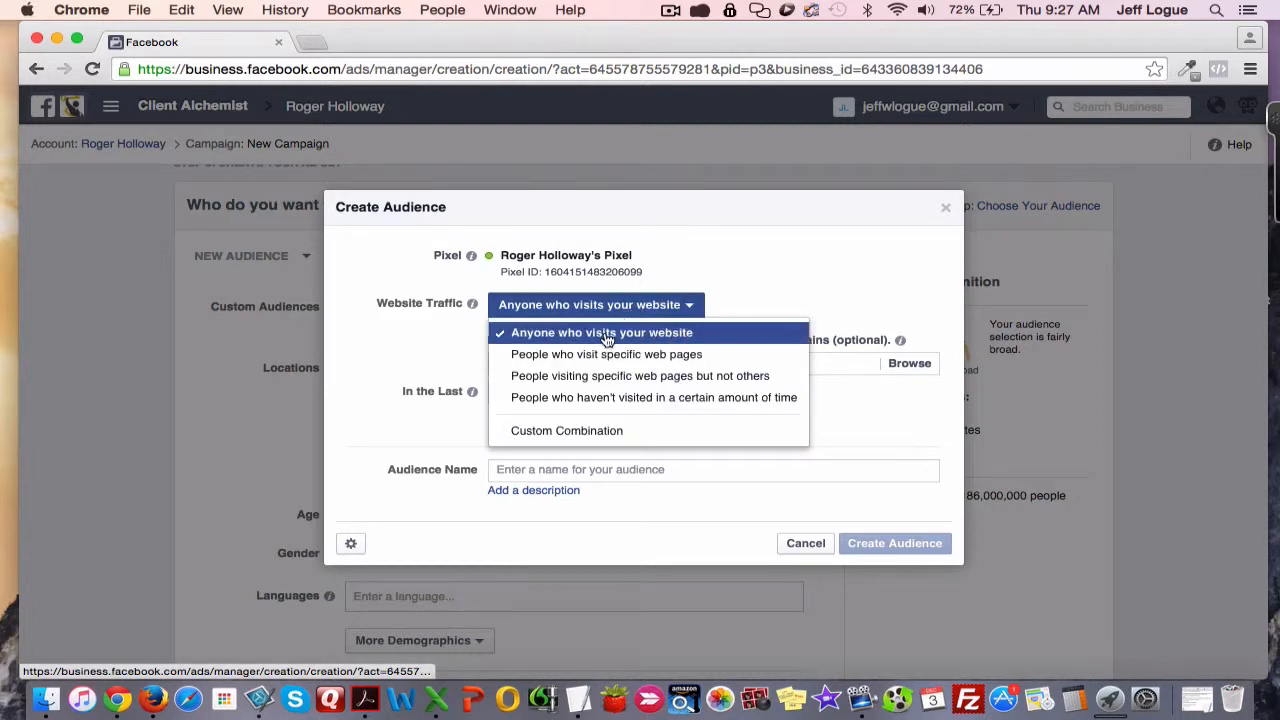
left_click(375, 407)
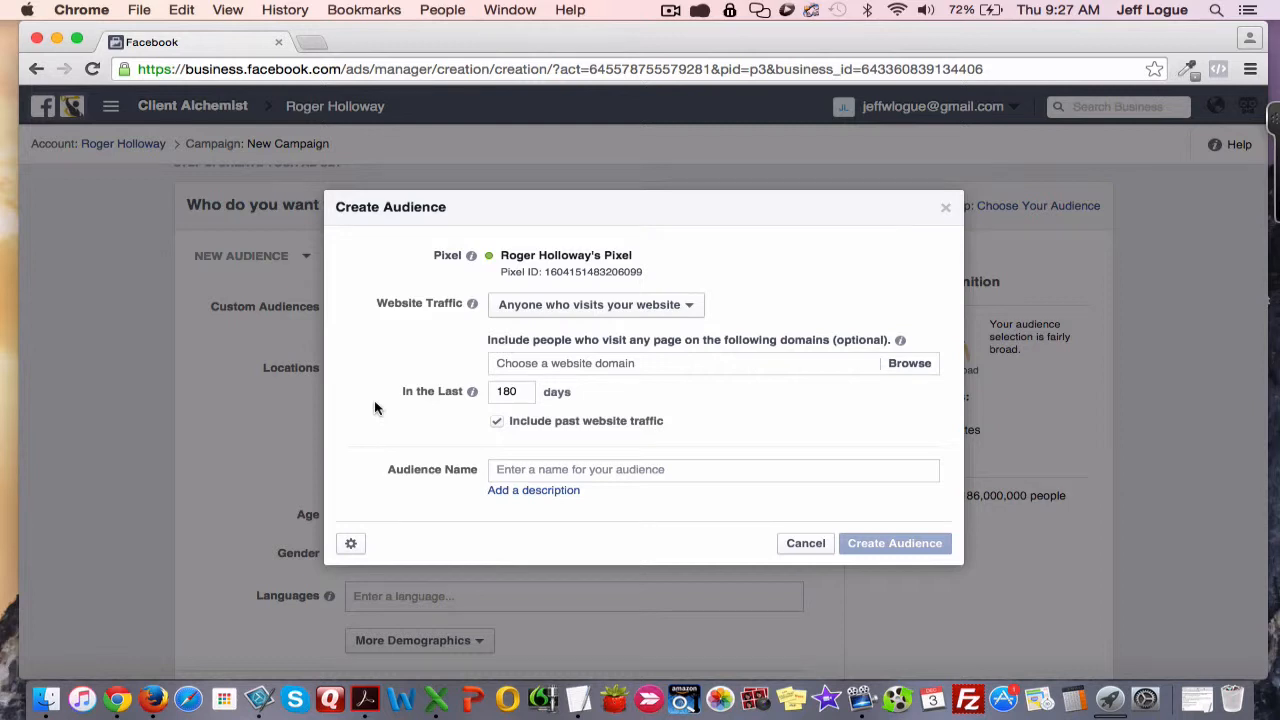
- Try the website traffic options for people who visit specific web pages and people visiting specific web pages but not others
left_click(560, 310)
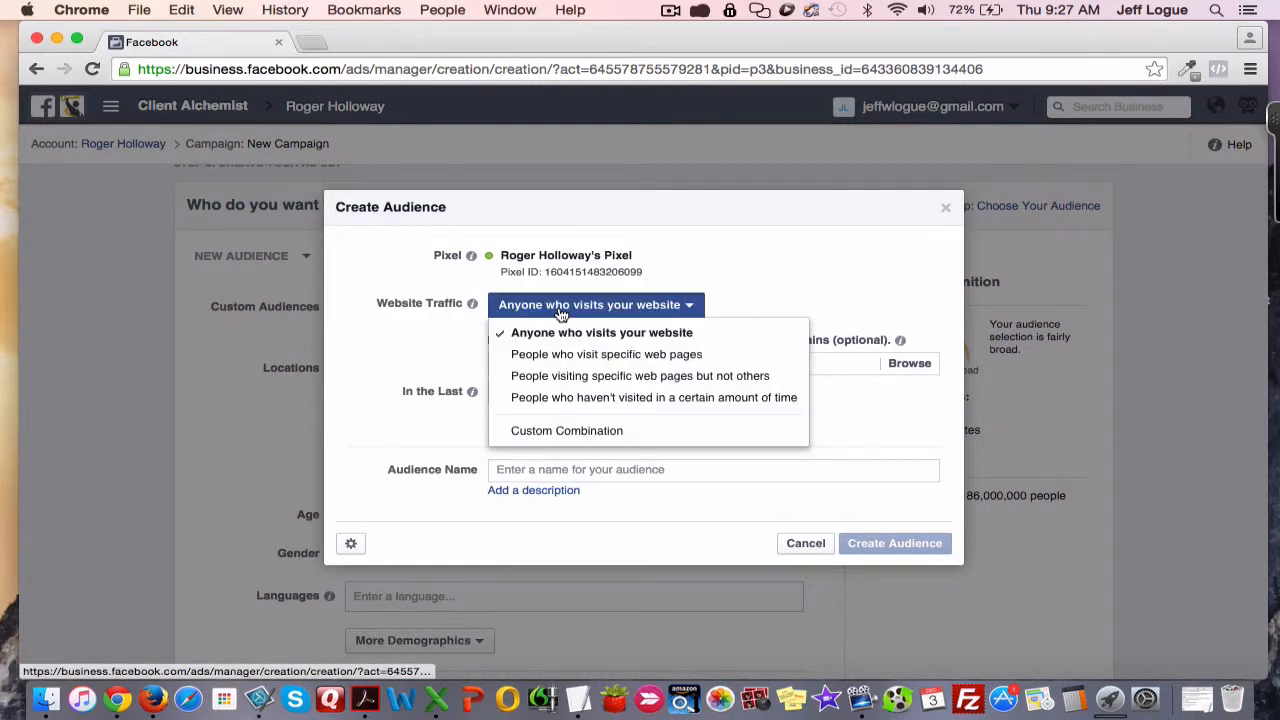
left_click(640, 356)
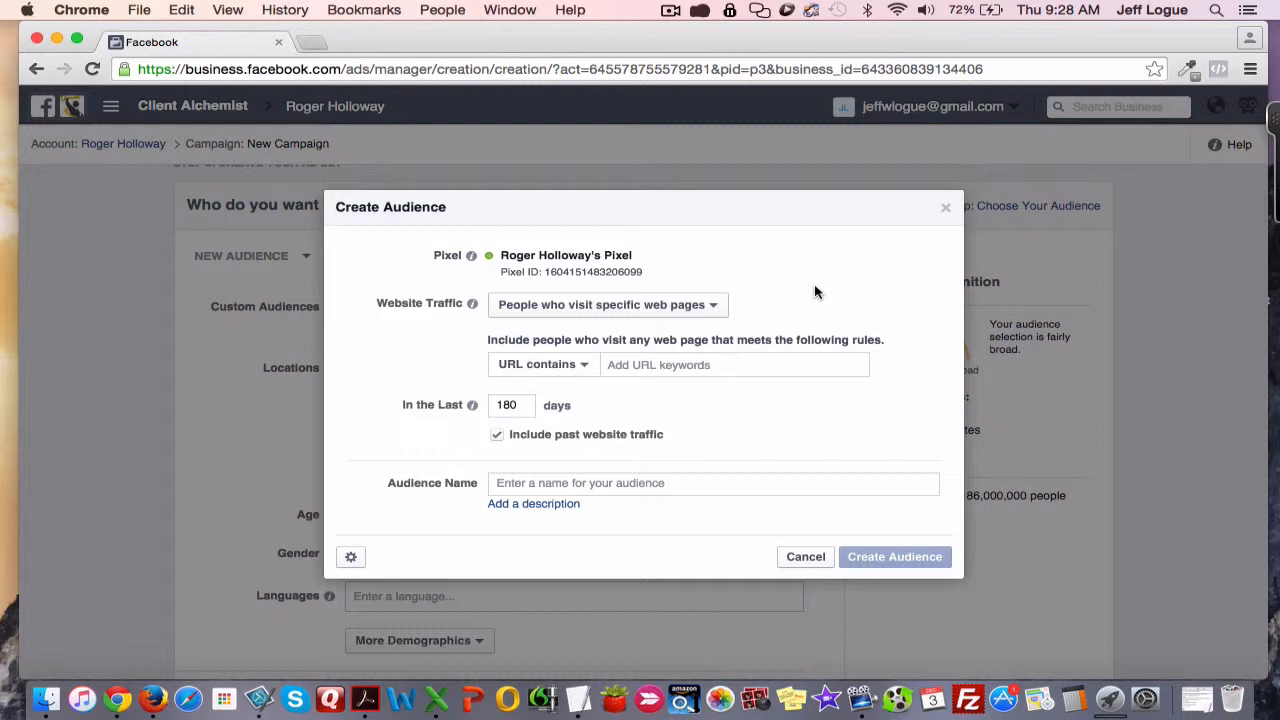
left_click(703, 306)
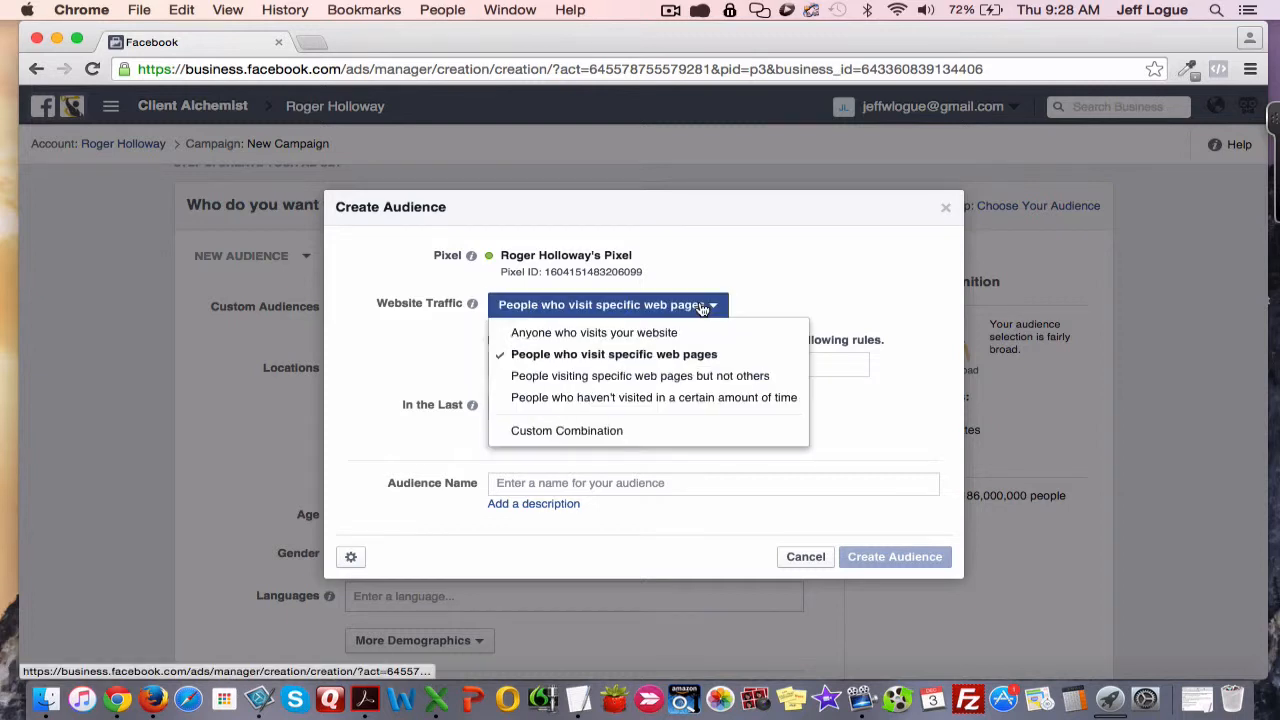
left_click(614, 380)
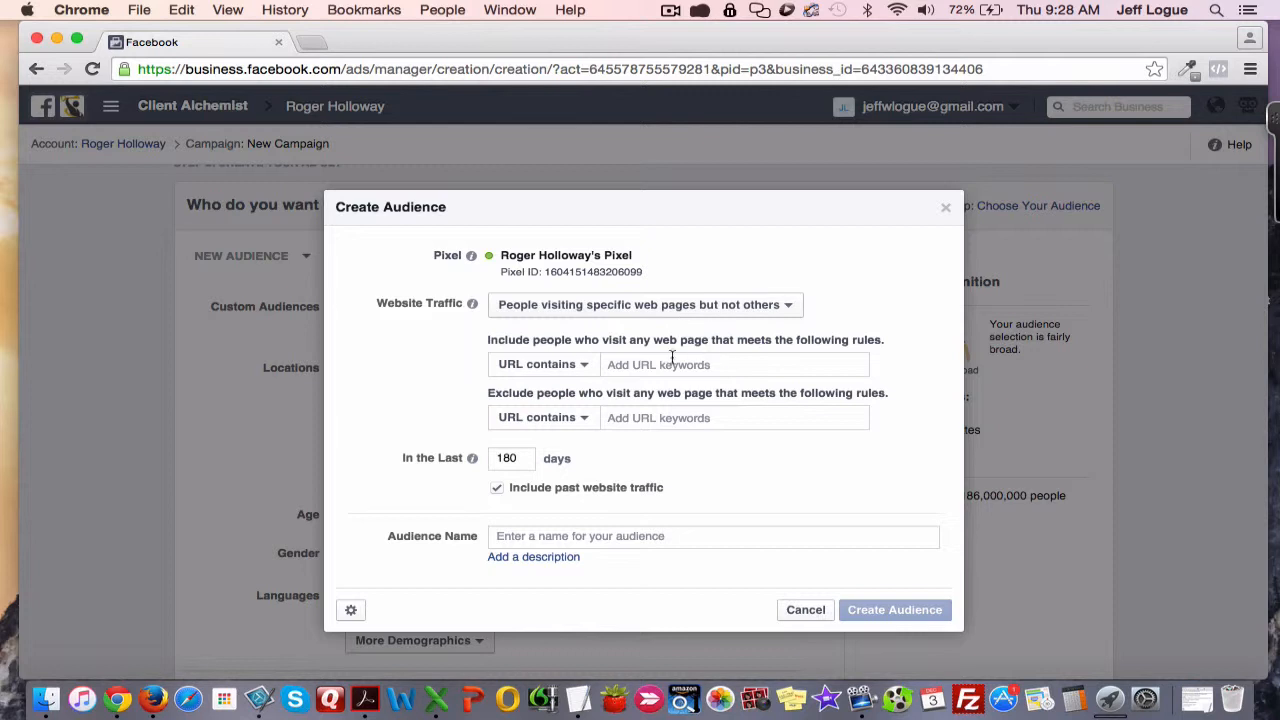
left_click(672, 362)
- Switch the website traffic rule to Custom Combination and close the audience form without creating the audience
left_click(650, 306)
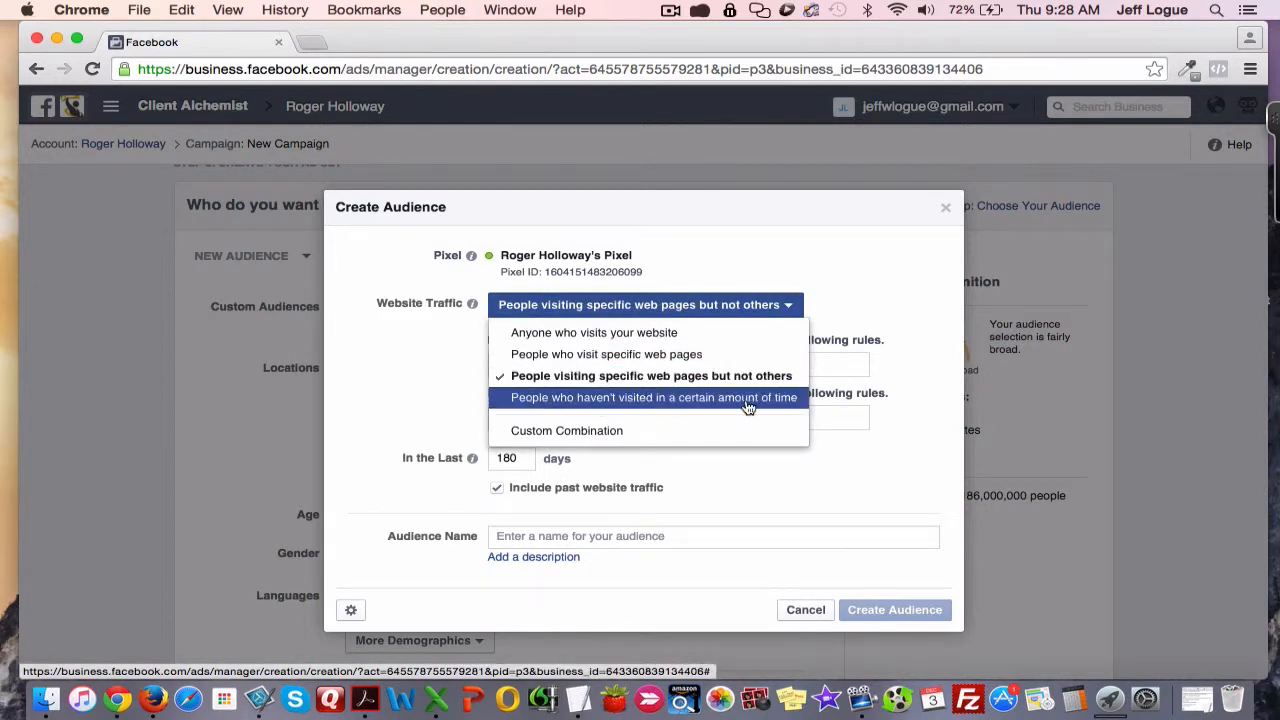
left_click(779, 430)
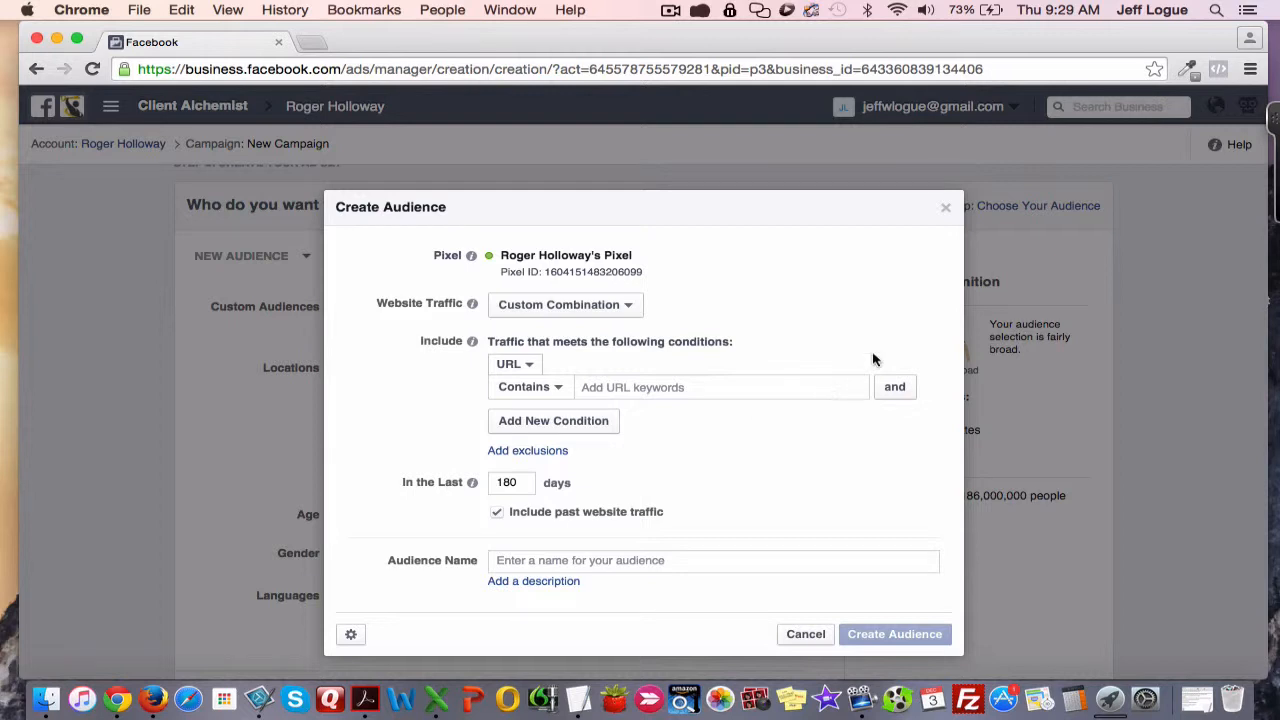
left_click(945, 212)
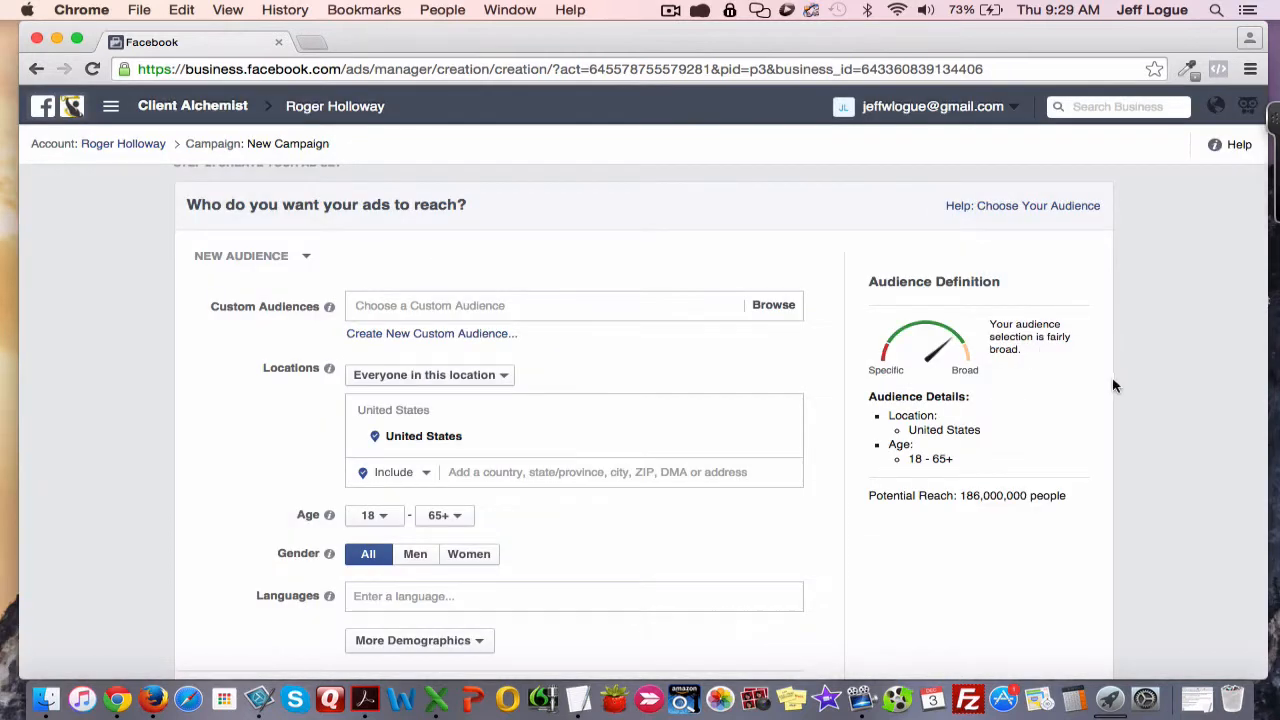